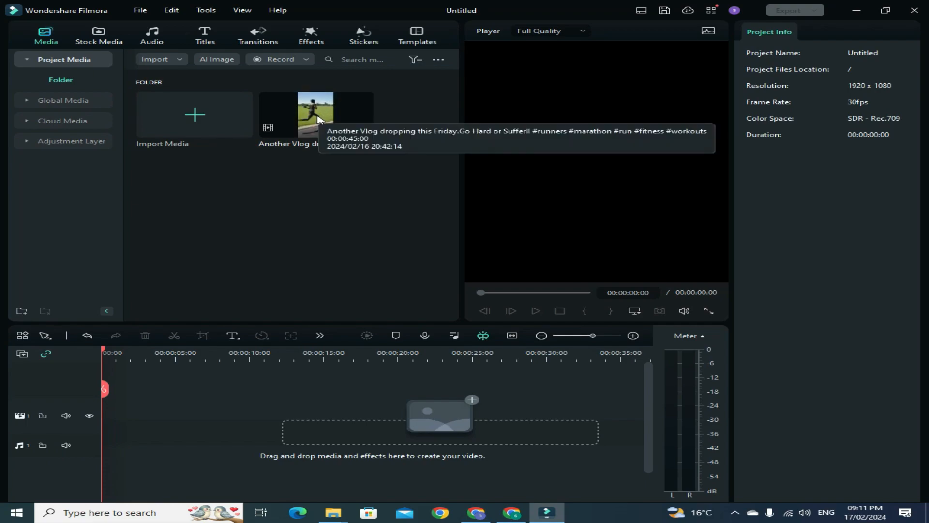
Place the running clip at the start of the video track and match the project settings to the media, 360 x 640 50fps
drag(318, 120, 124, 455)
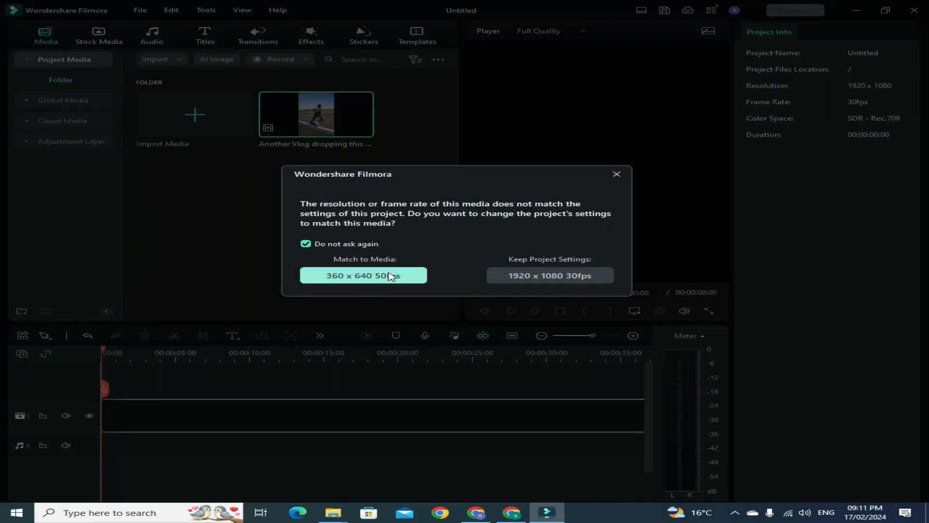
click(391, 275)
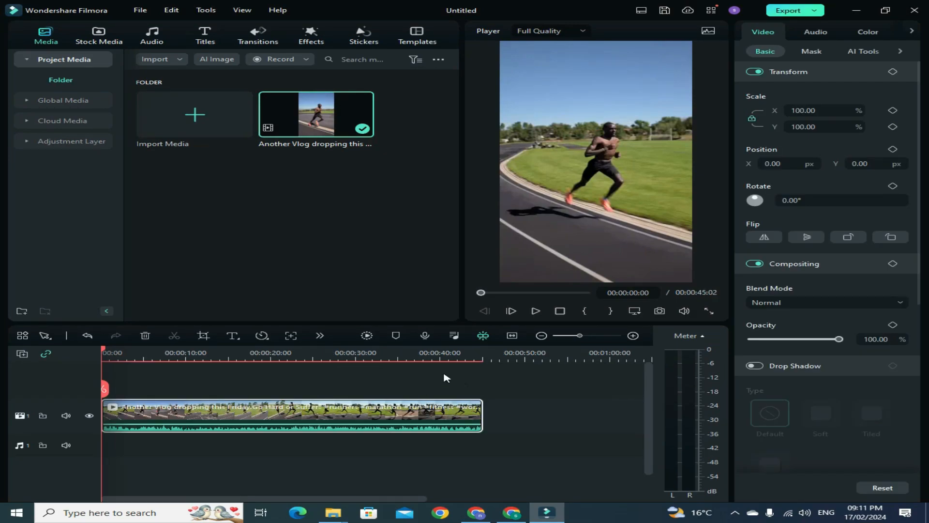
Mute the video track while playing the clip, and stop the preview
click(535, 311)
click(66, 416)
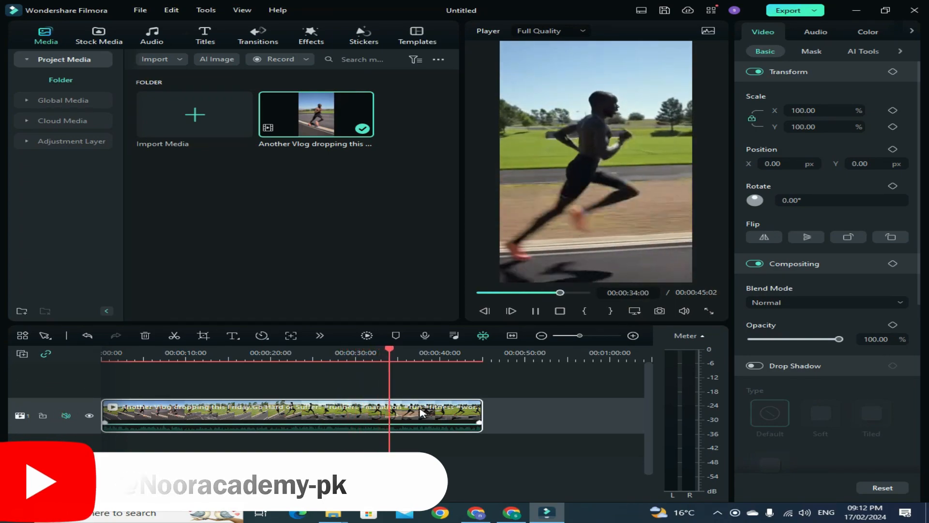
click(535, 311)
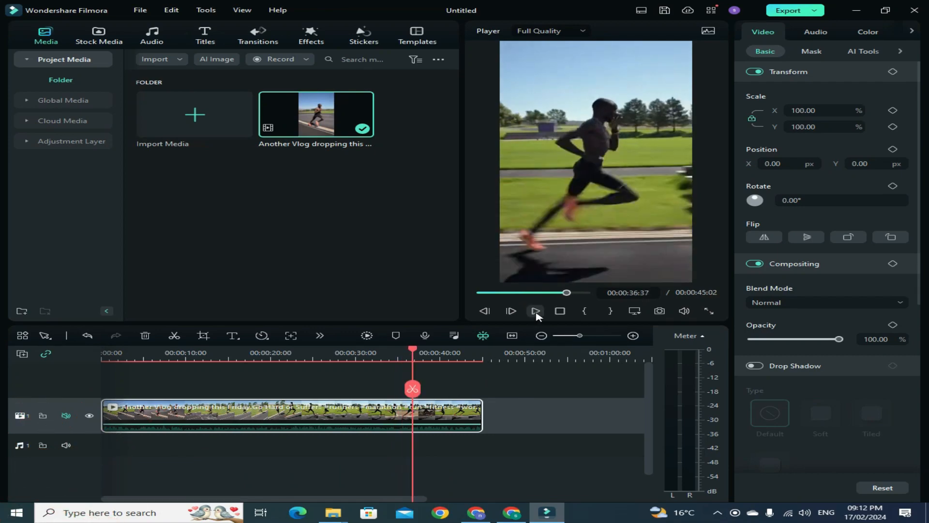
click(542, 463)
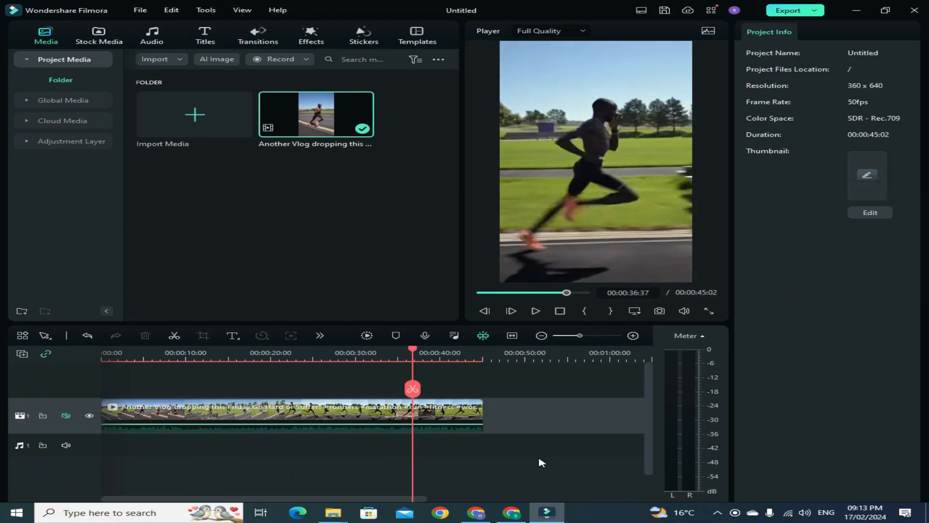
Open the uniform speed settings for the running clip on the timeline
click(313, 424)
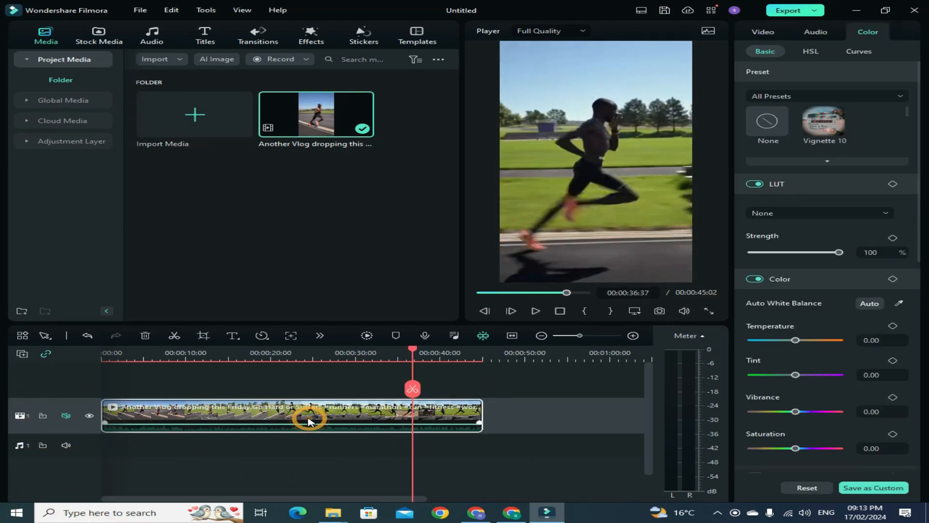
click(763, 31)
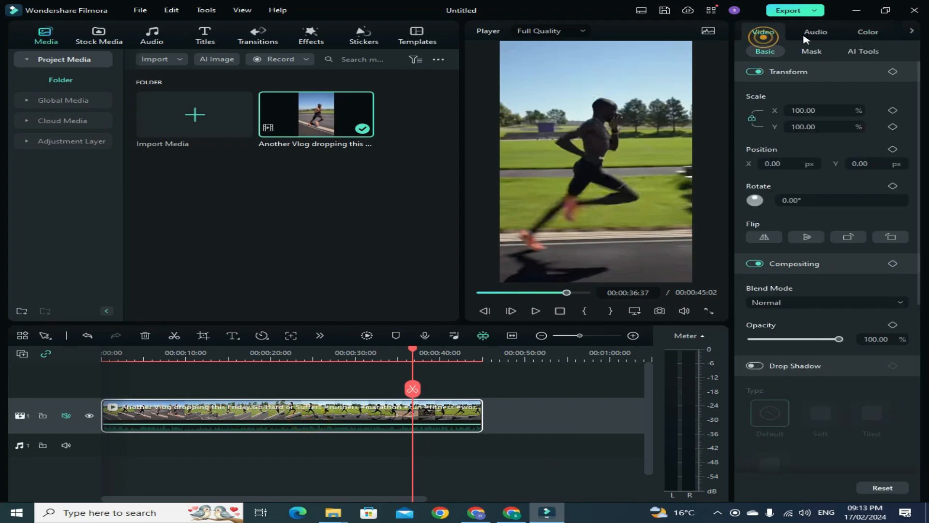
click(909, 32)
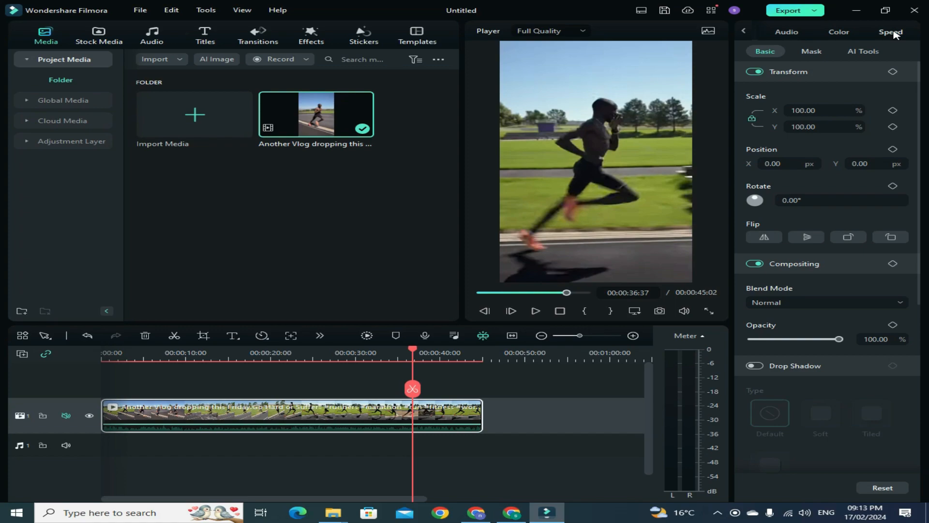
right_click(341, 413)
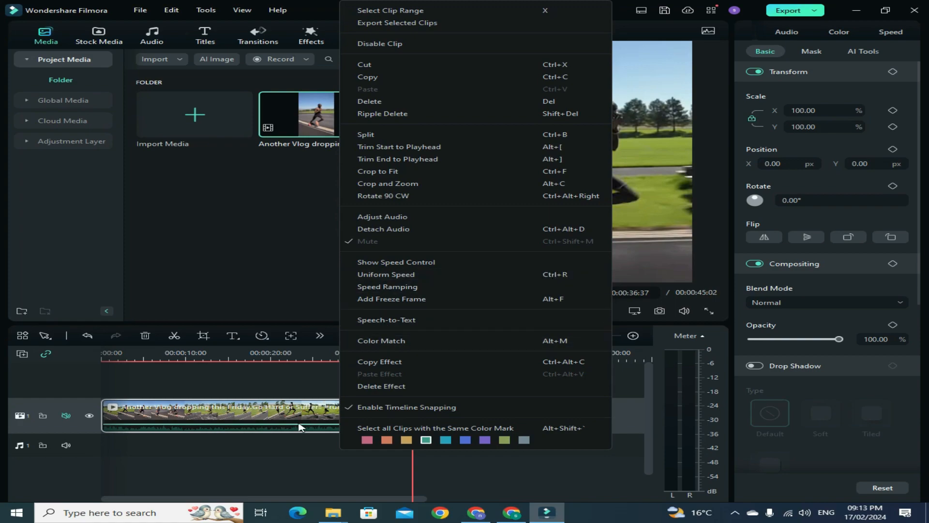
click(895, 39)
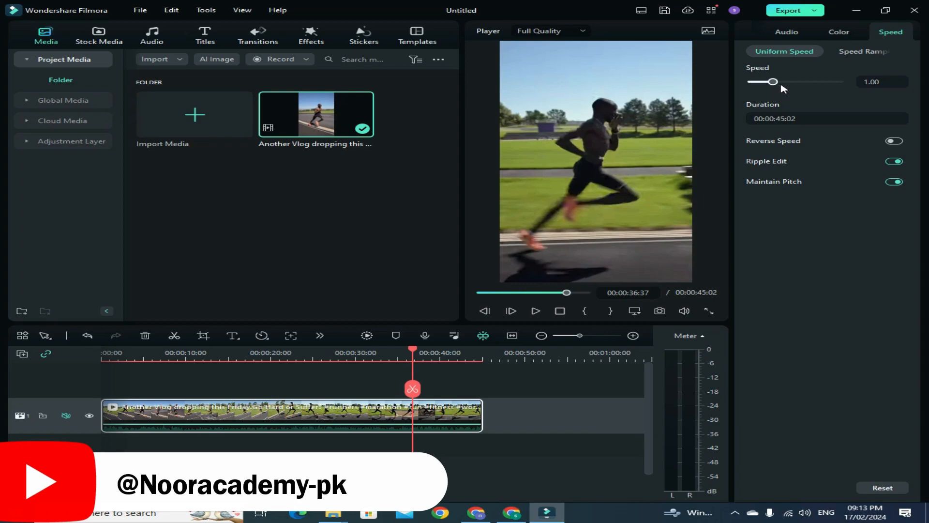
Try the clip at uniform speeds of 1.08, 0.33 and 0.29 with a short preview, and reset its speed
mouse_move(774, 84)
mouse_down()
mouse_move(796, 85)
mouse_move(778, 87)
mouse_up()
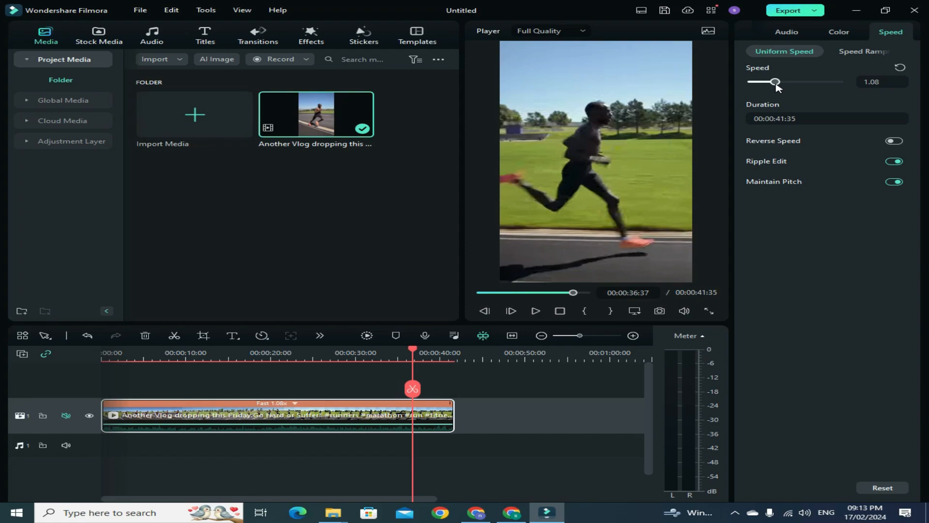
drag(776, 85, 761, 89)
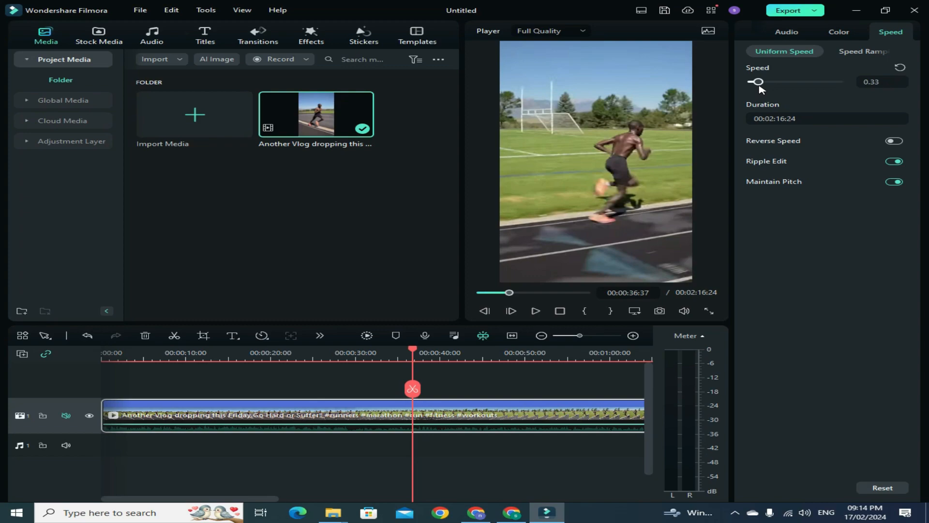
drag(761, 88, 757, 88)
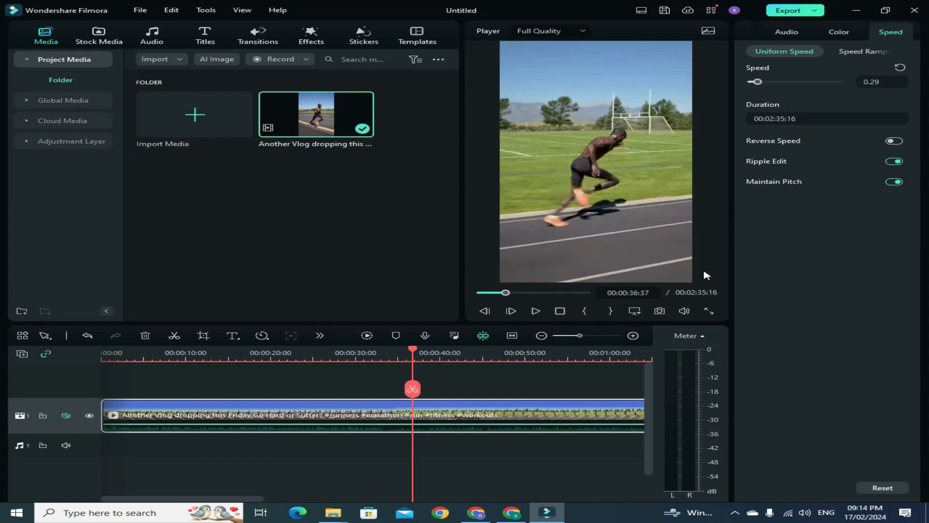
click(535, 313)
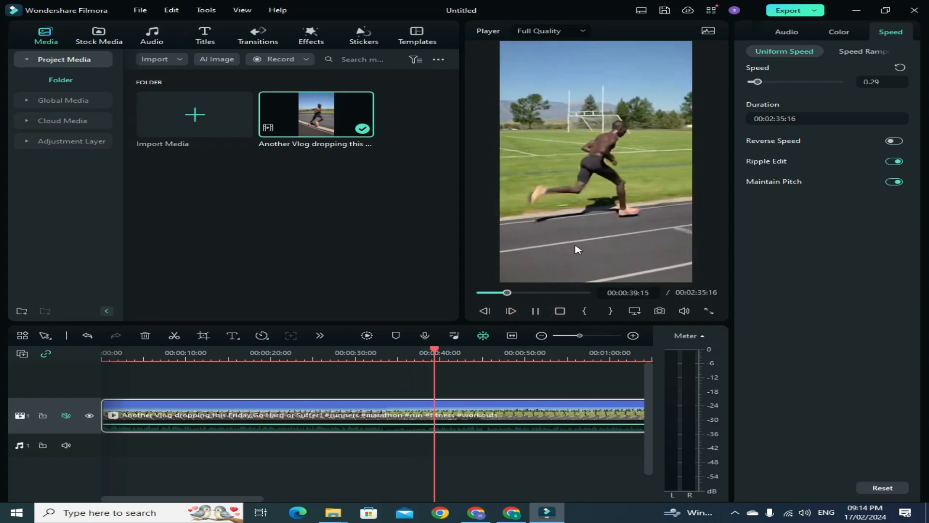
click(900, 68)
Preview the clip at normal speed from about 26 seconds
click(327, 356)
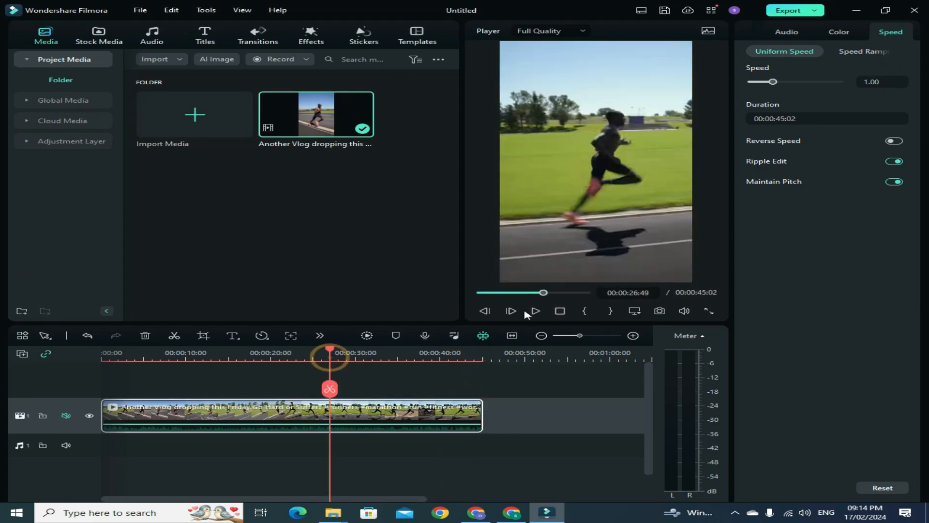
click(536, 311)
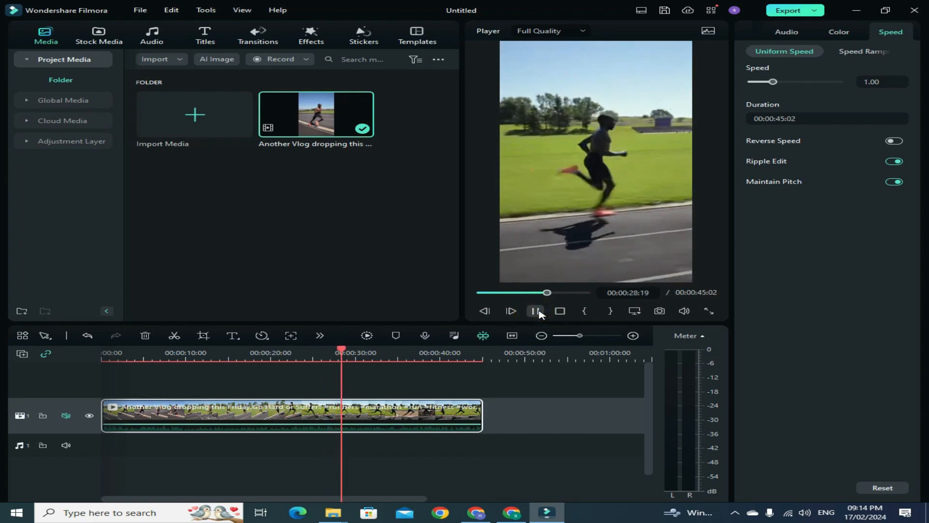
click(536, 311)
Slow the clip down to a uniform speed of 0.37 and preview the slow motion
drag(773, 83, 758, 82)
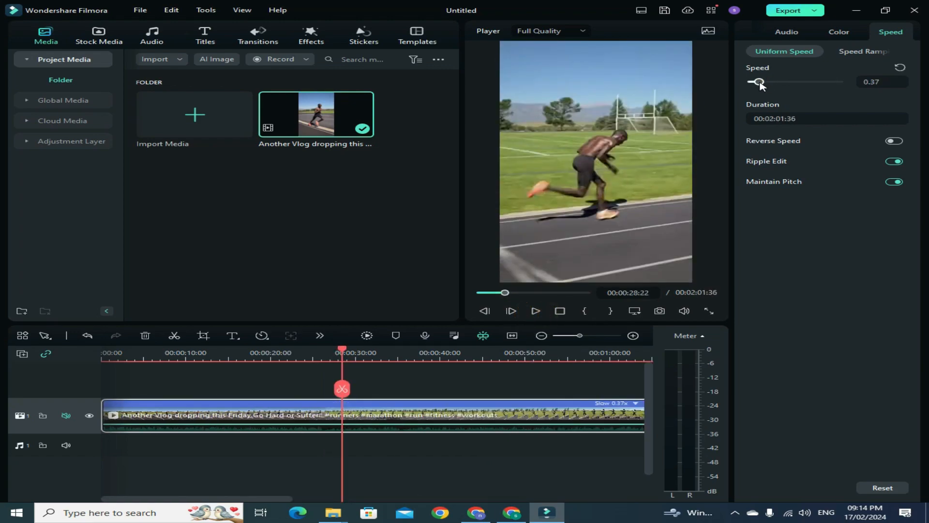
click(536, 311)
click(536, 311)
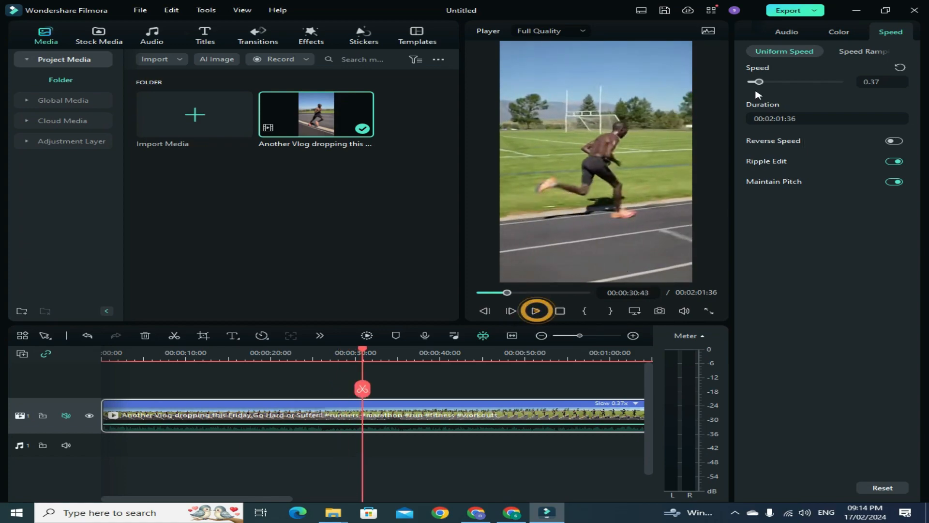
Speed the clip up to a uniform speed of 1.96 and preview it from about 3 seconds
drag(759, 82, 794, 83)
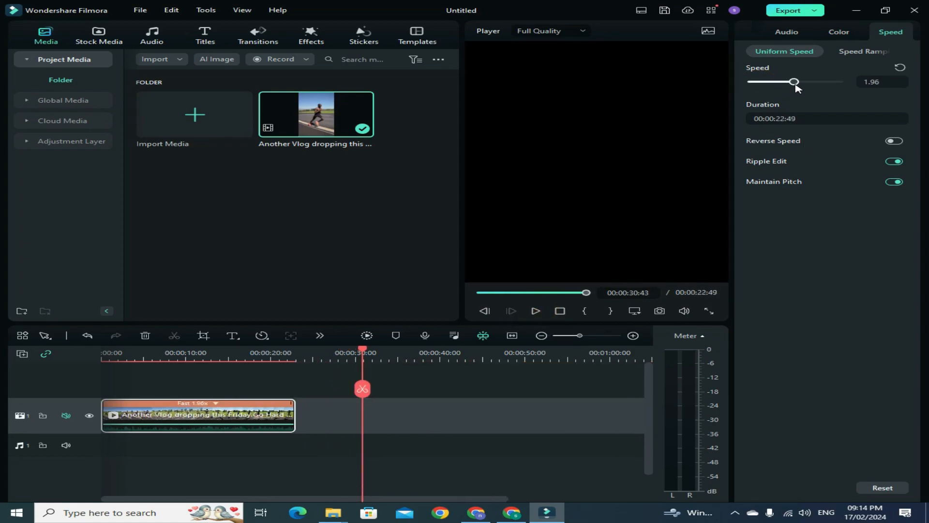
click(131, 360)
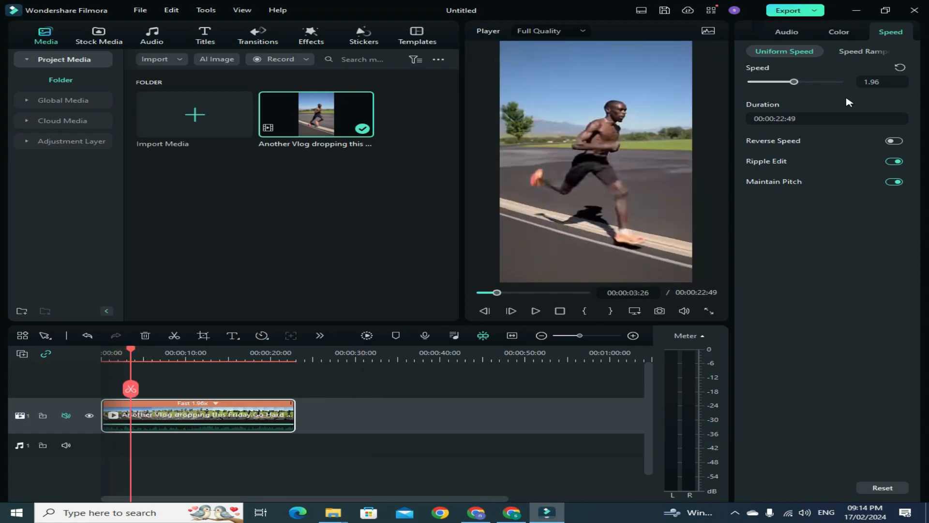
click(536, 312)
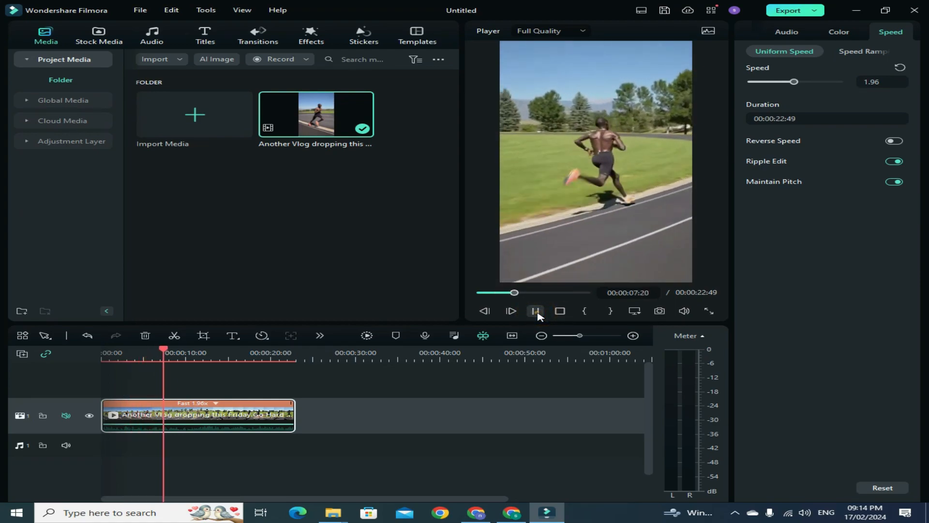
click(535, 312)
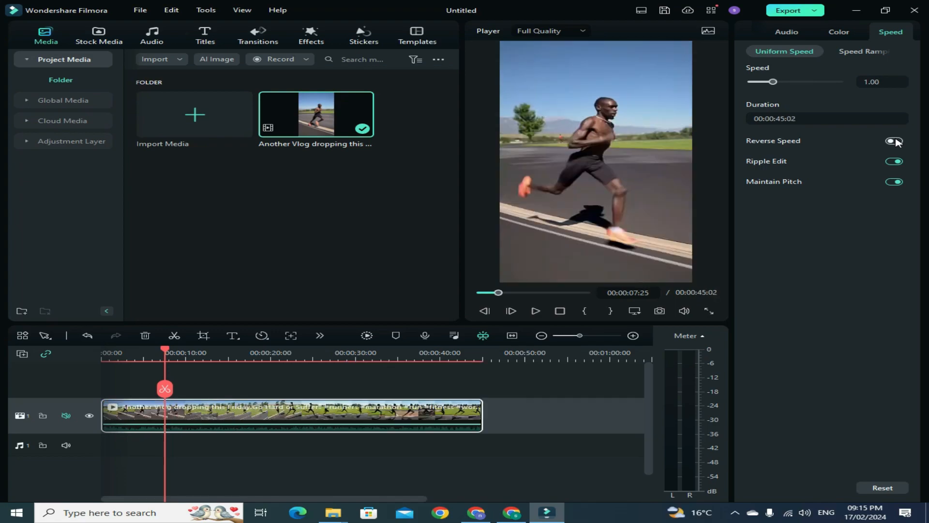
Try Reverse Speed on the clip with a preview of the reversed playback, and switch it off again
click(896, 141)
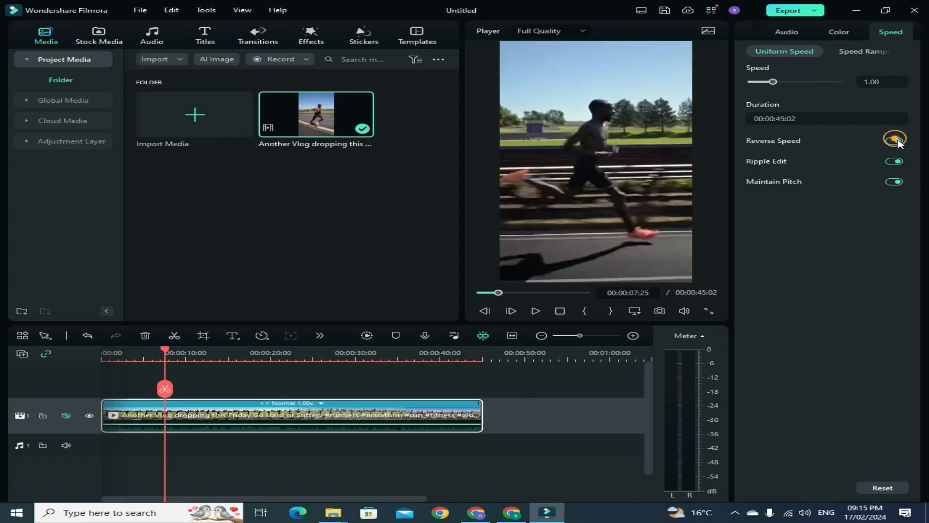
click(536, 311)
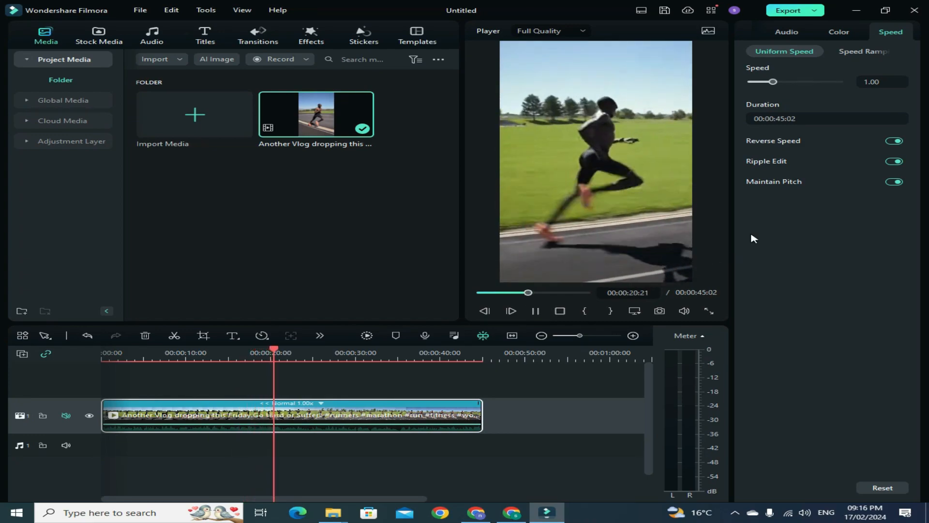
click(536, 311)
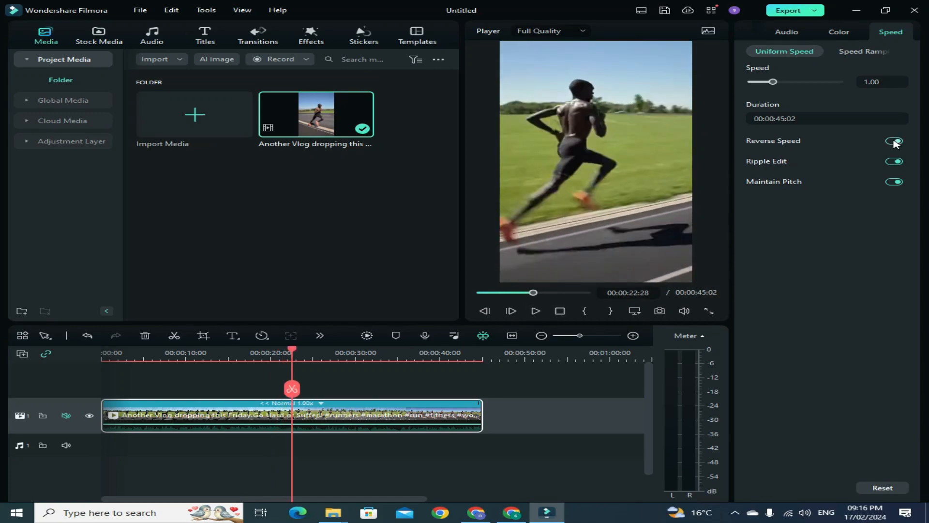
click(895, 141)
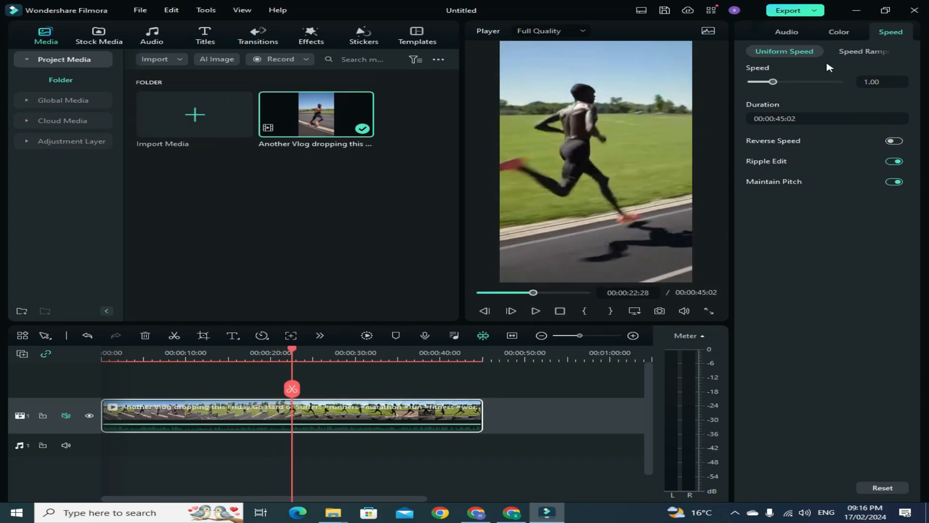
Apply the Hero moment speed ramping preset to the clip
click(861, 56)
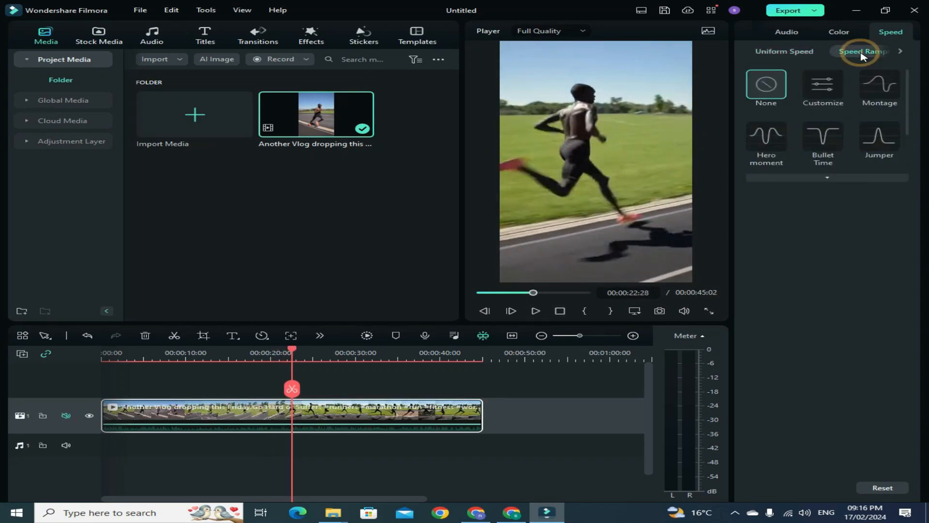
click(823, 178)
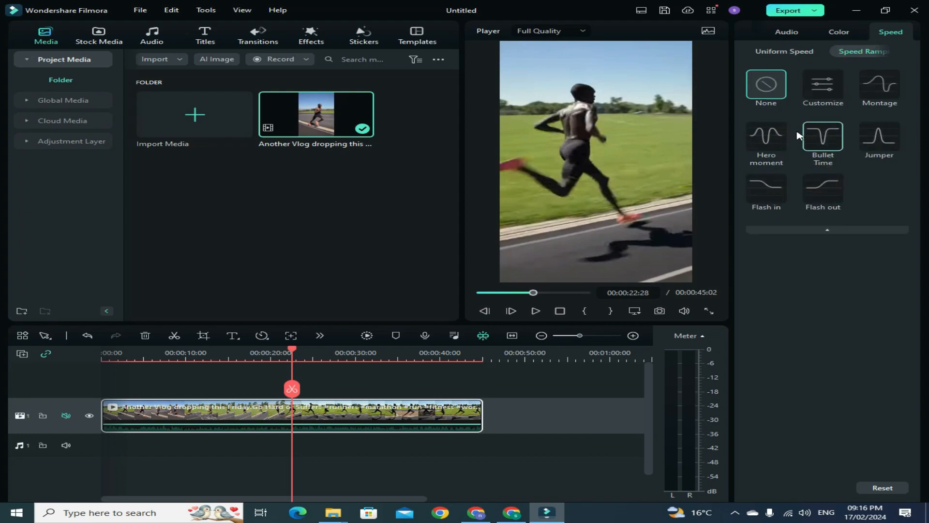
click(767, 137)
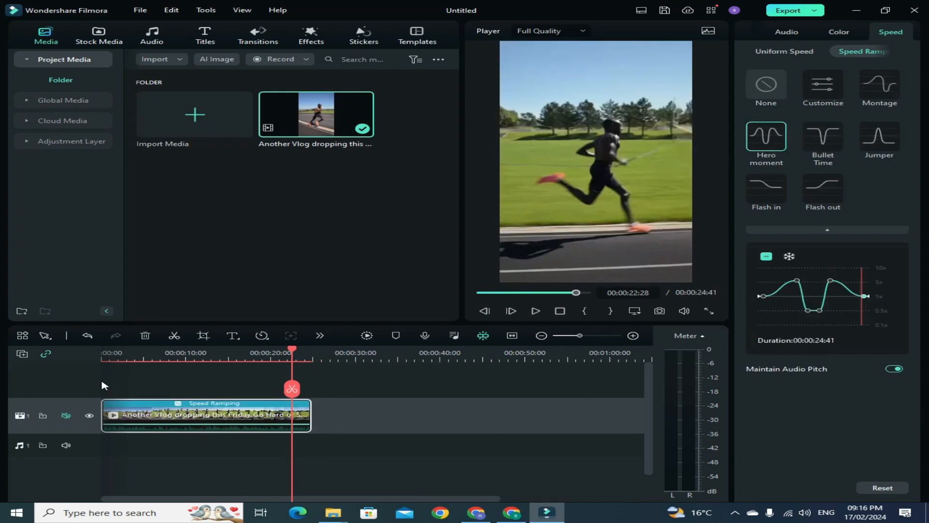
Preview the ramped clip from near its start through the slow-motion section
click(112, 356)
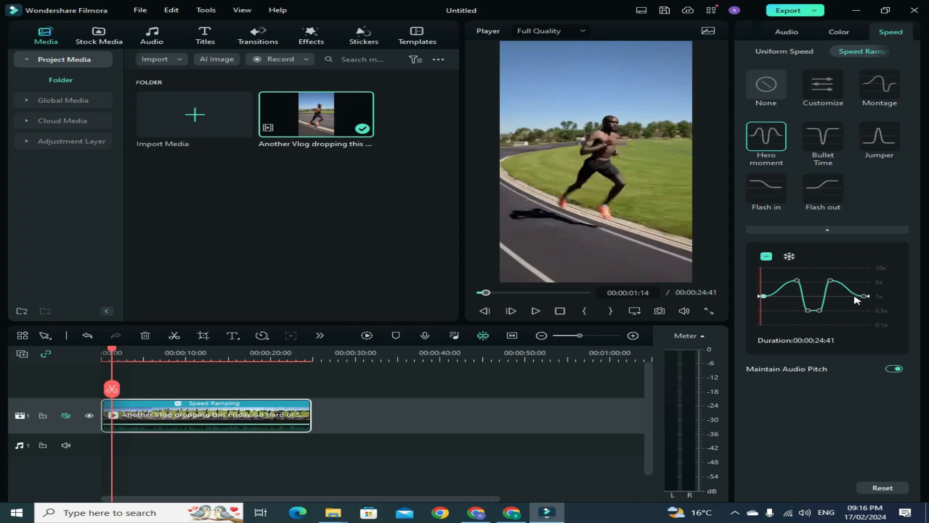
click(764, 296)
click(536, 311)
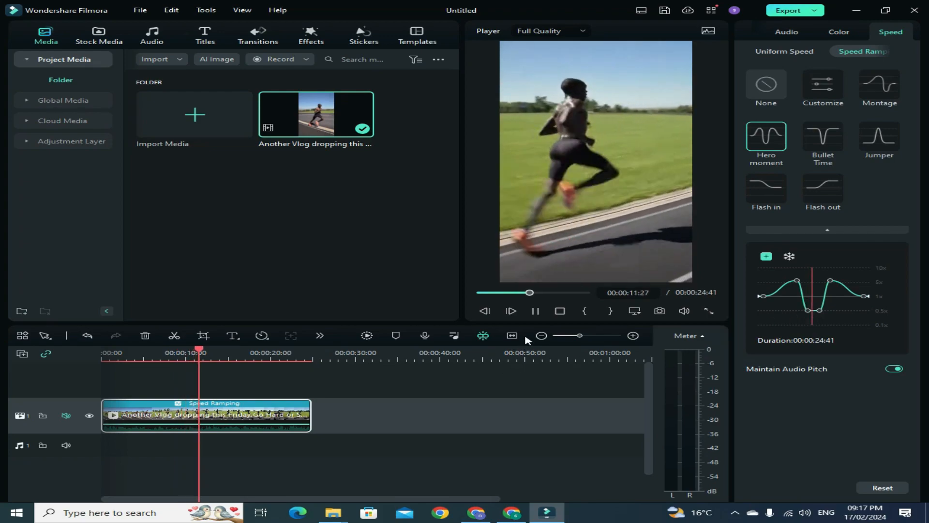
click(536, 310)
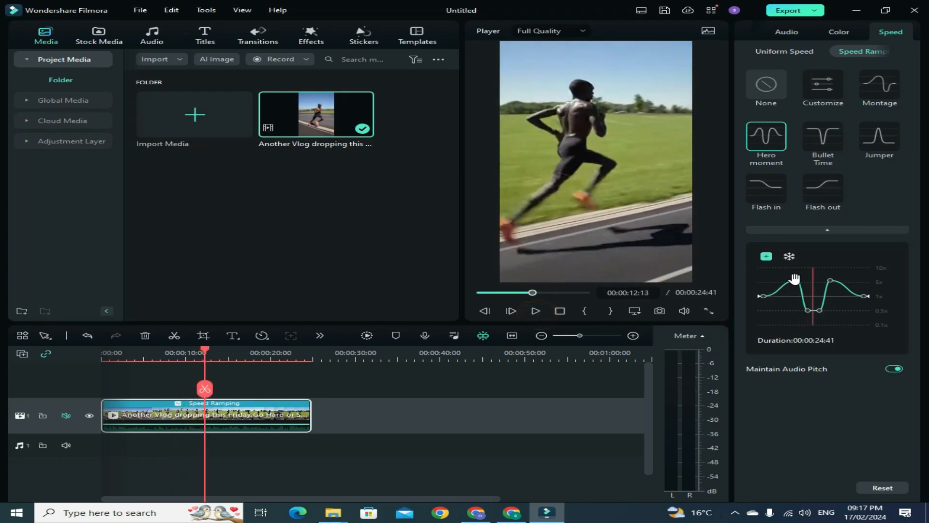
Customize the speed ramp curve by moving the first peak earlier and raising the slow-motion points above 5x
drag(798, 282, 784, 296)
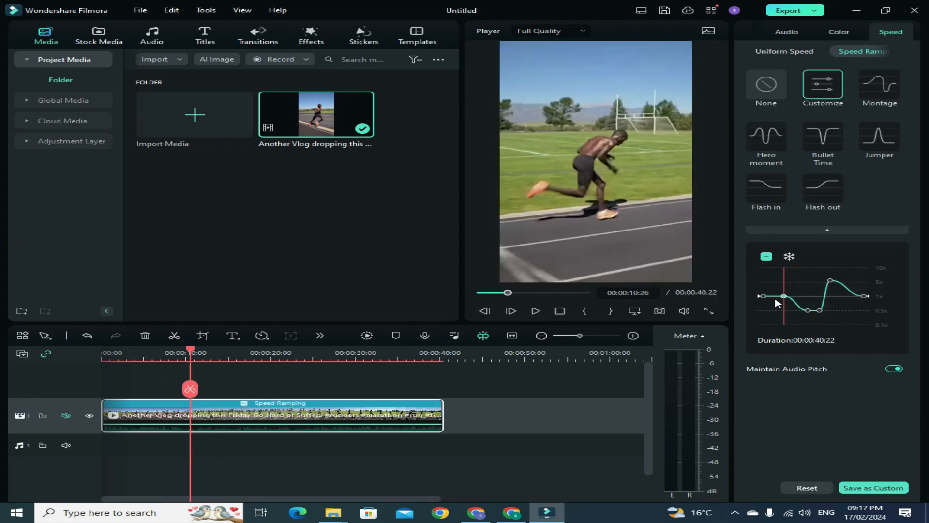
drag(807, 311, 773, 277)
click(867, 295)
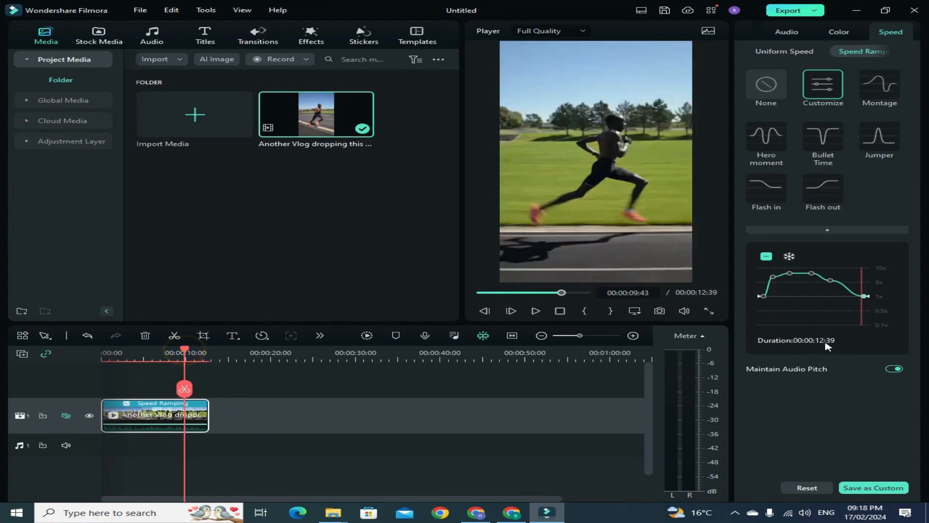
click(846, 289)
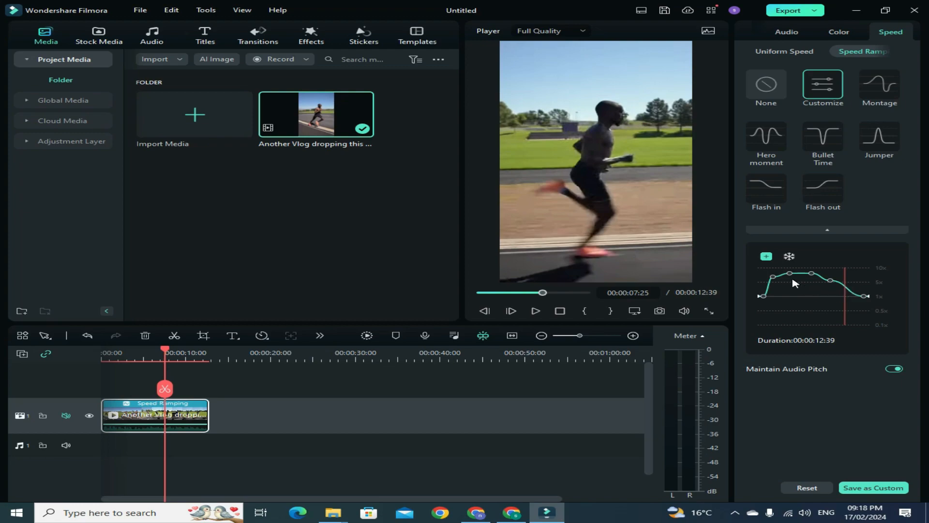
Add a speed point near the end of the ramp curve, lower it below 0.5x, and preview the slowed section
click(767, 257)
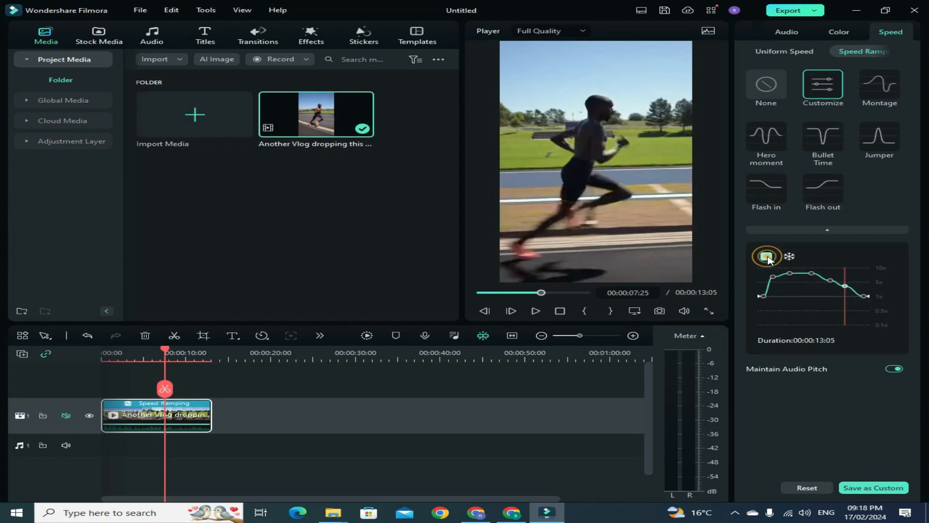
drag(847, 288, 850, 314)
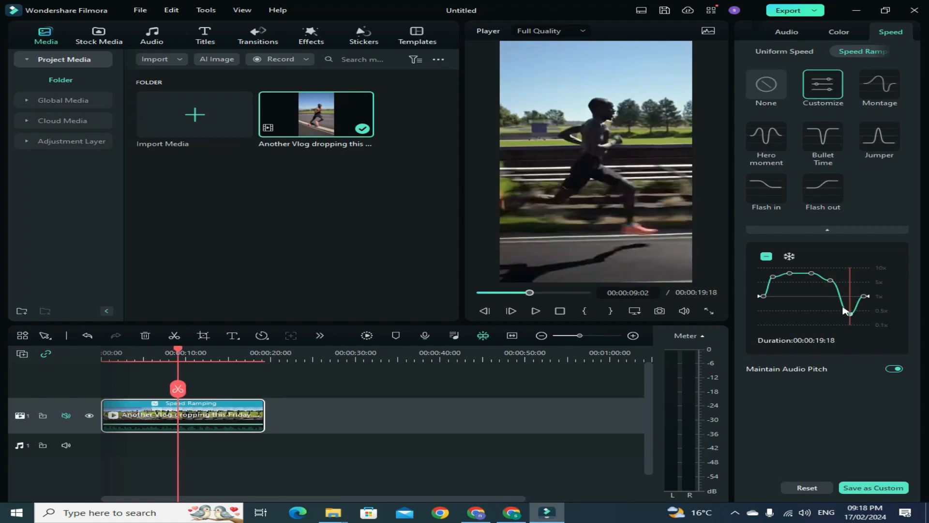
click(831, 280)
click(536, 310)
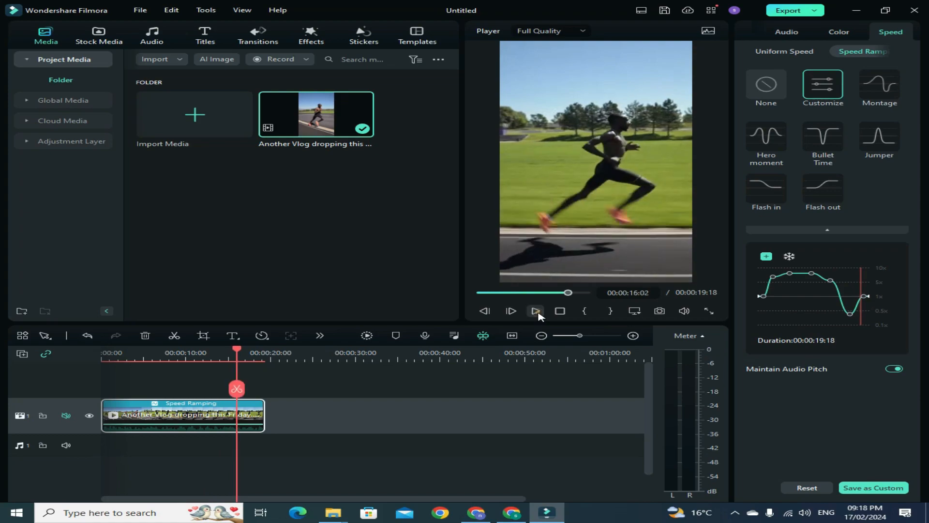
click(536, 312)
Apply the Bullet Time speed ramping preset and preview the clip from near its start through the slow-motion section
click(823, 137)
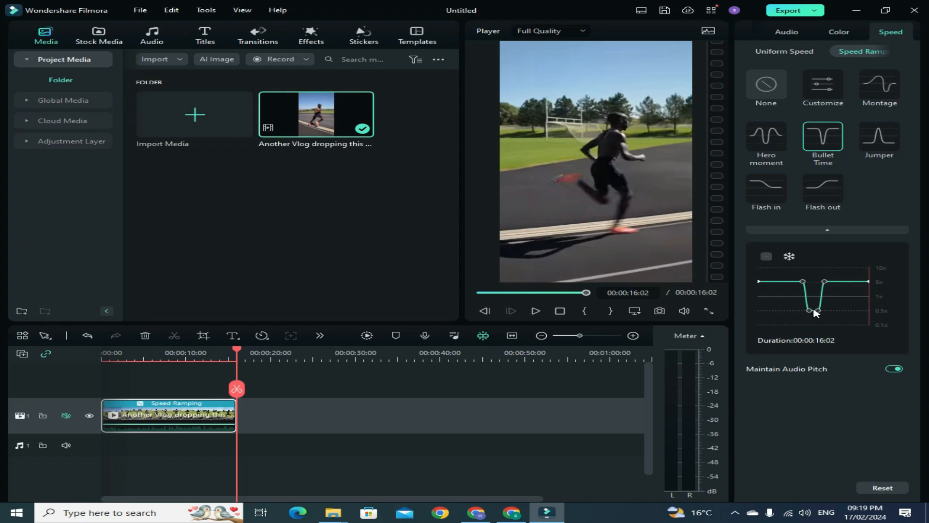
click(779, 269)
click(792, 269)
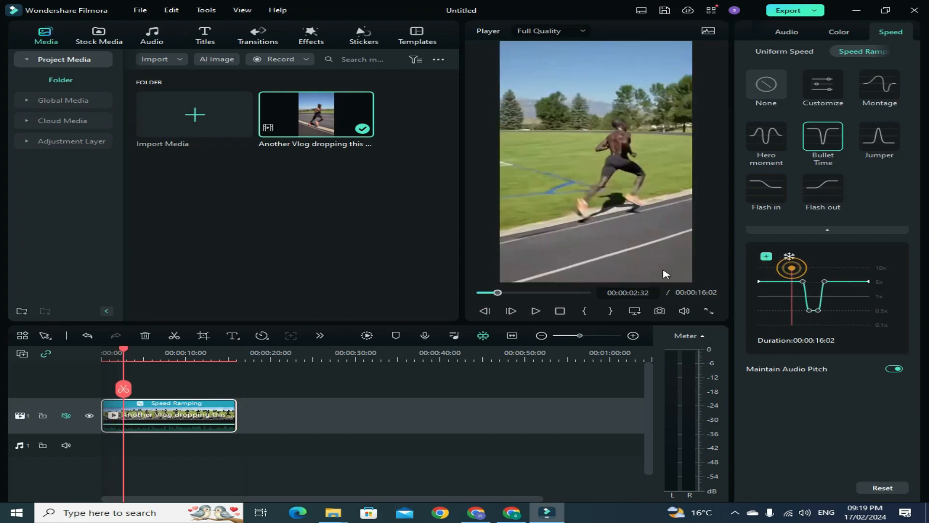
click(535, 311)
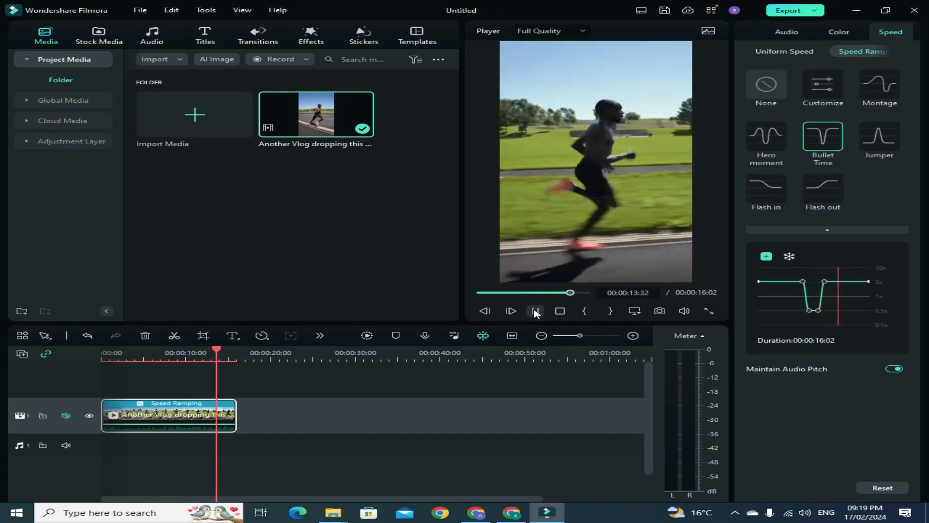
click(535, 311)
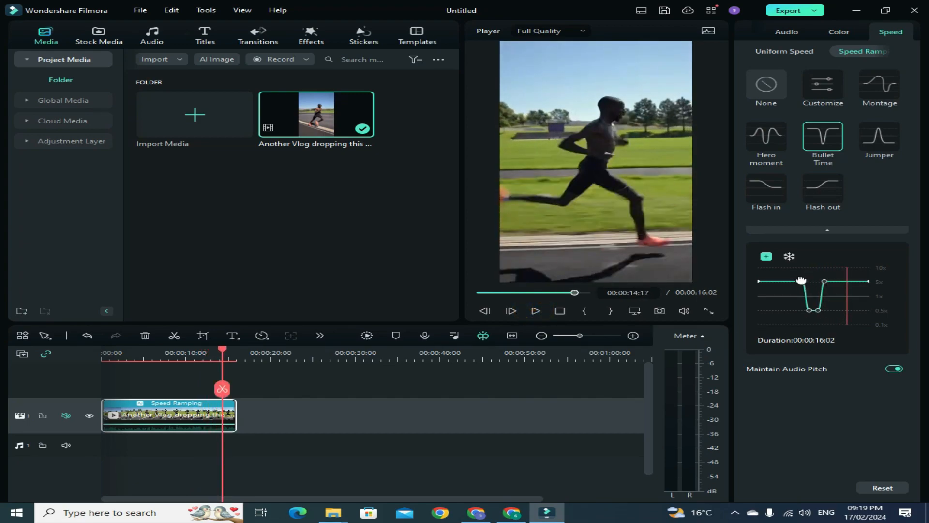
Customize the Bullet Time curve with an early point lowered close to 0.1x and a point near the end raised to 10x
drag(801, 281, 799, 283)
click(775, 274)
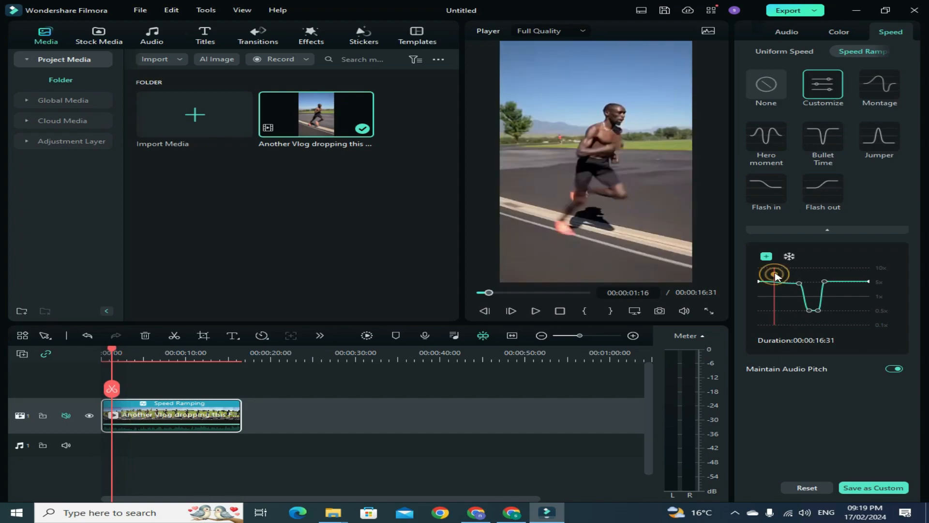
click(766, 256)
drag(775, 281, 772, 322)
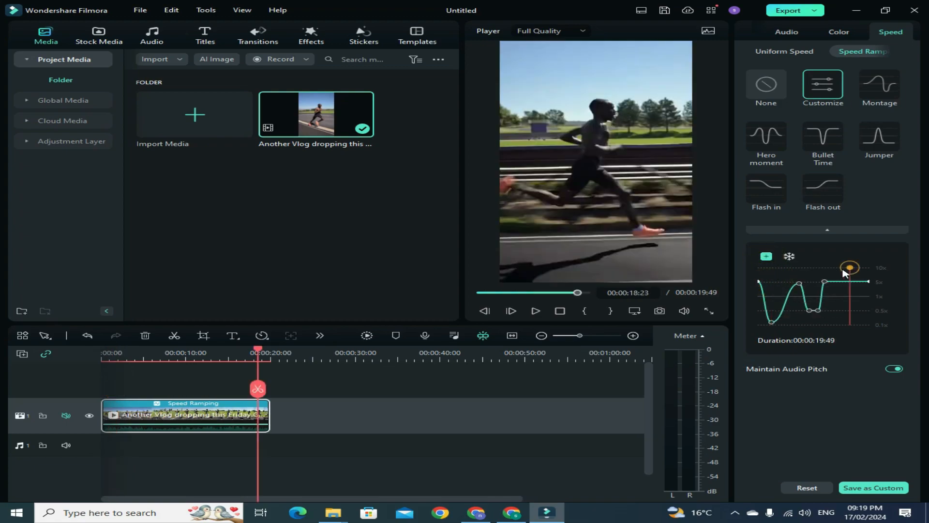
click(851, 274)
click(850, 281)
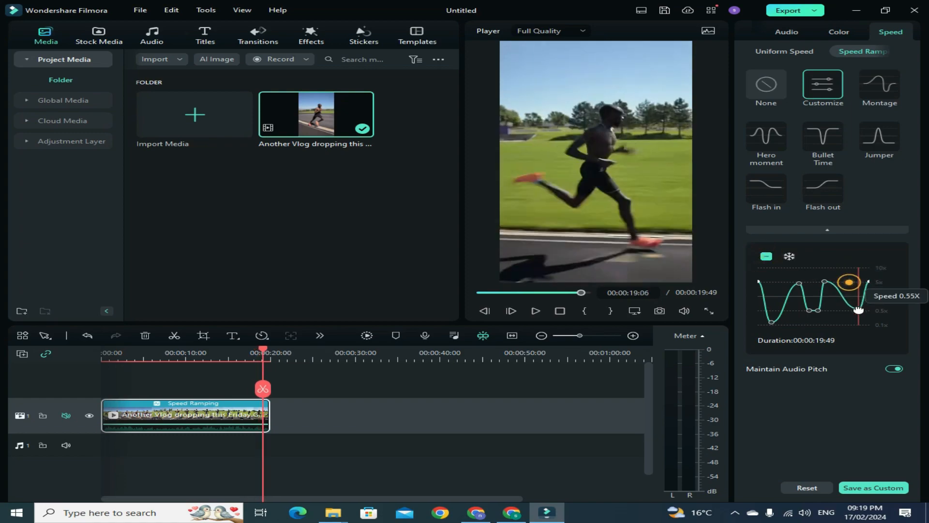
mouse_move(850, 281)
mouse_down()
mouse_move(852, 297)
mouse_move(852, 269)
mouse_up()
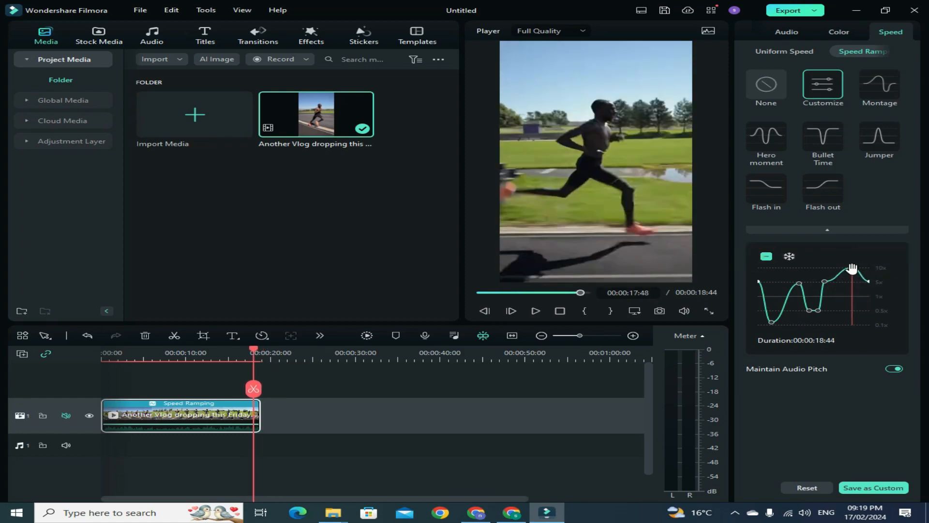
Switch speed ramping to the flat Customize curve and position the playhead at about 9.5 seconds, checking the spot with a short playback
click(824, 91)
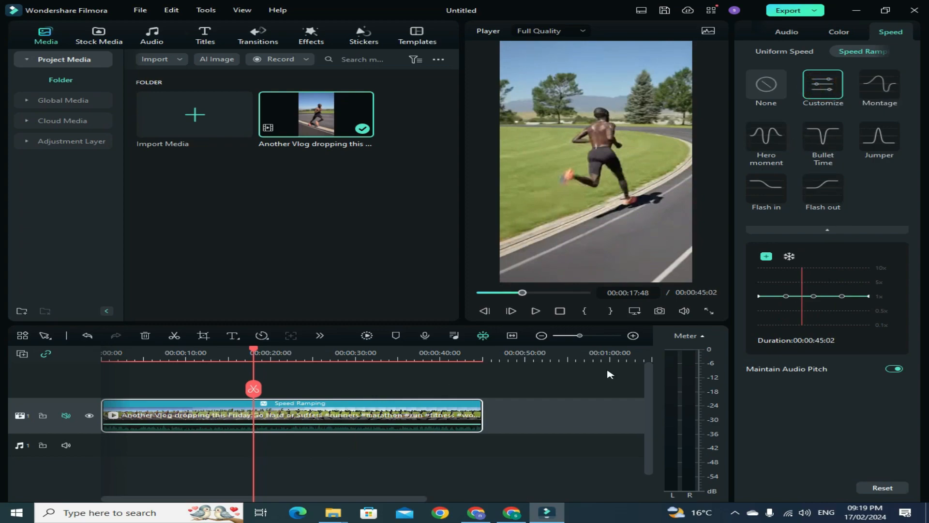
drag(252, 351, 181, 363)
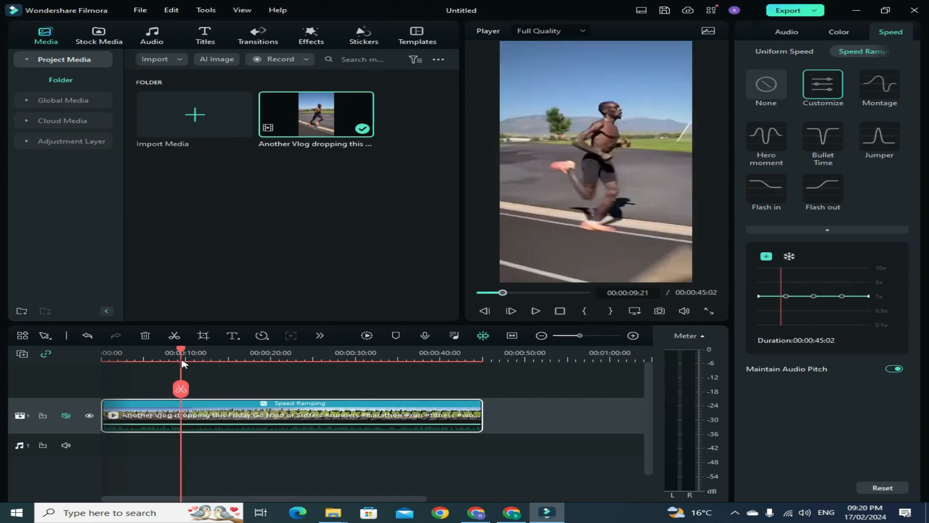
click(536, 312)
click(536, 312)
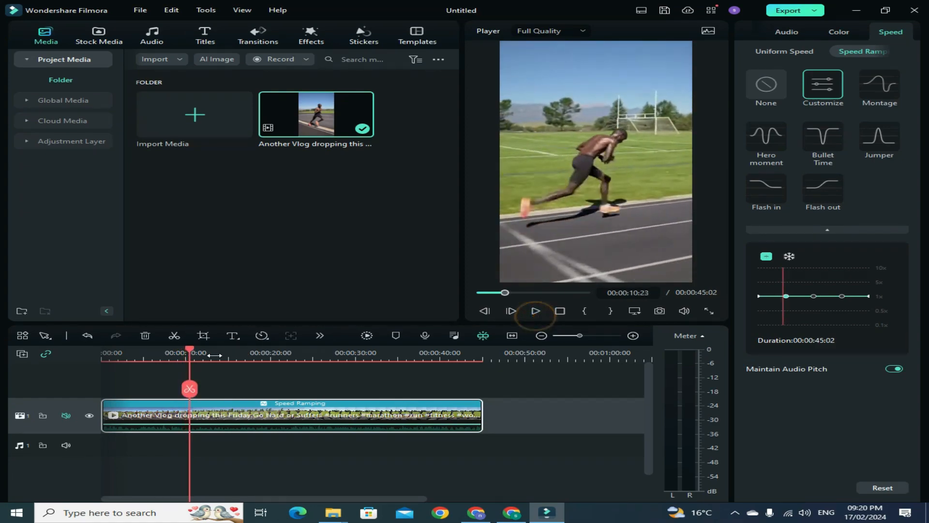
click(184, 354)
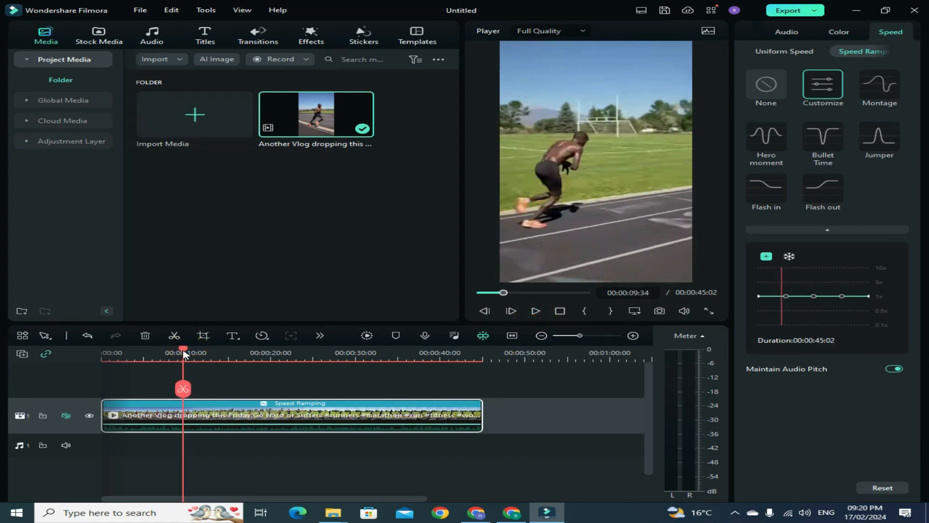
drag(184, 354, 182, 354)
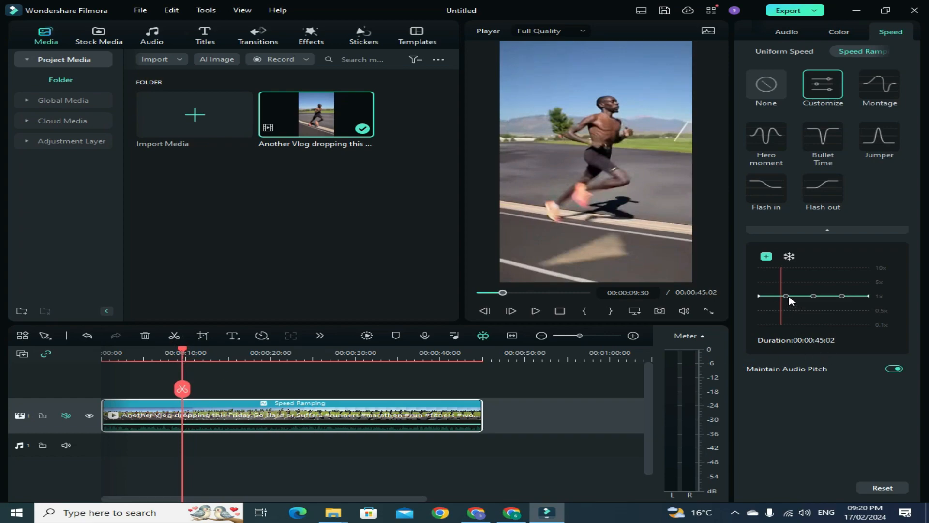
Lower the curve's first point to about 0.5x and its second further below, and add a point at 1x just before them
drag(787, 296, 821, 319)
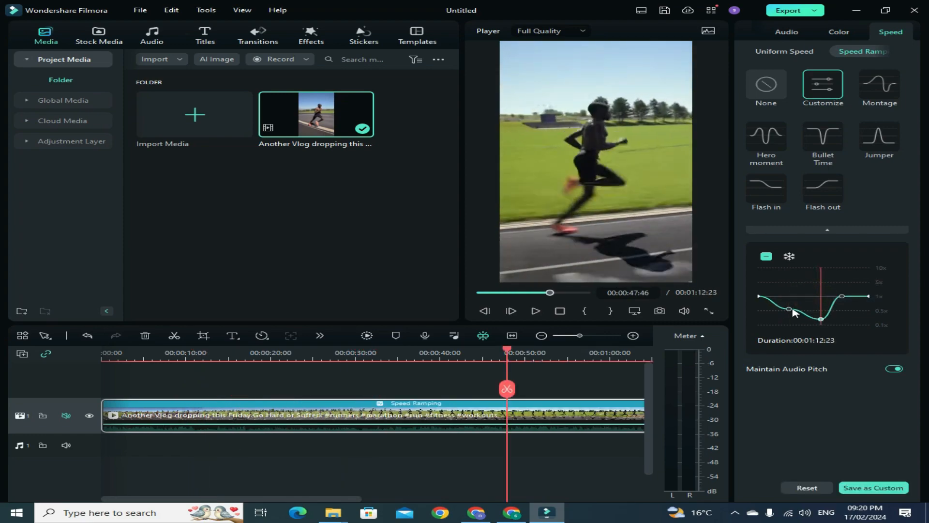
click(773, 288)
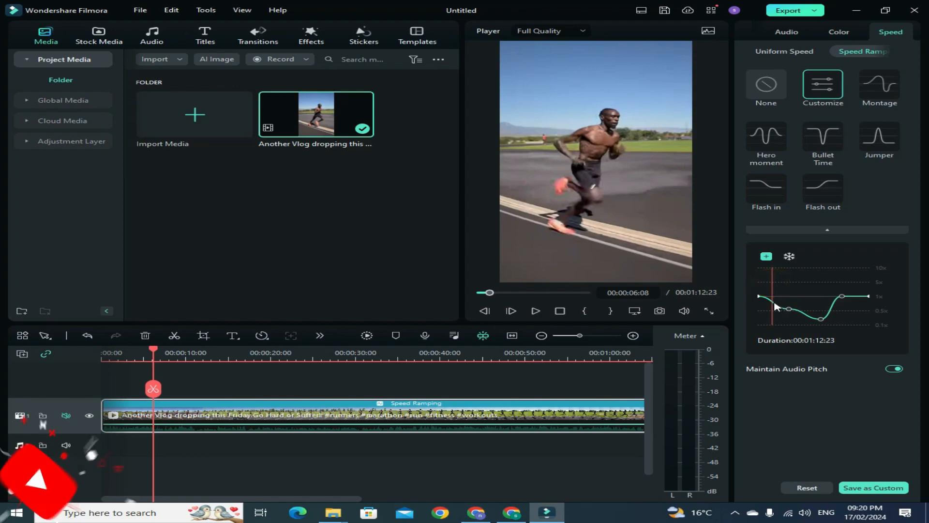
click(780, 289)
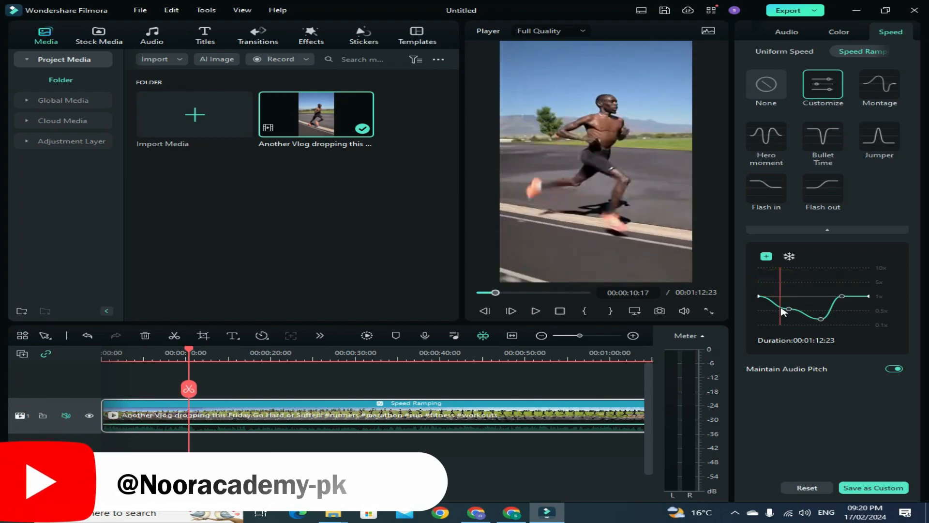
click(766, 256)
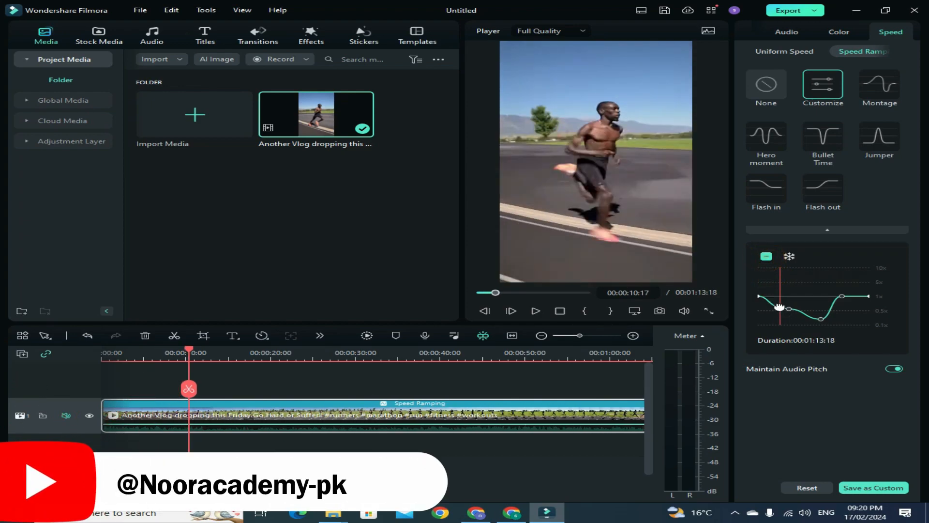
click(780, 301)
drag(779, 301, 781, 295)
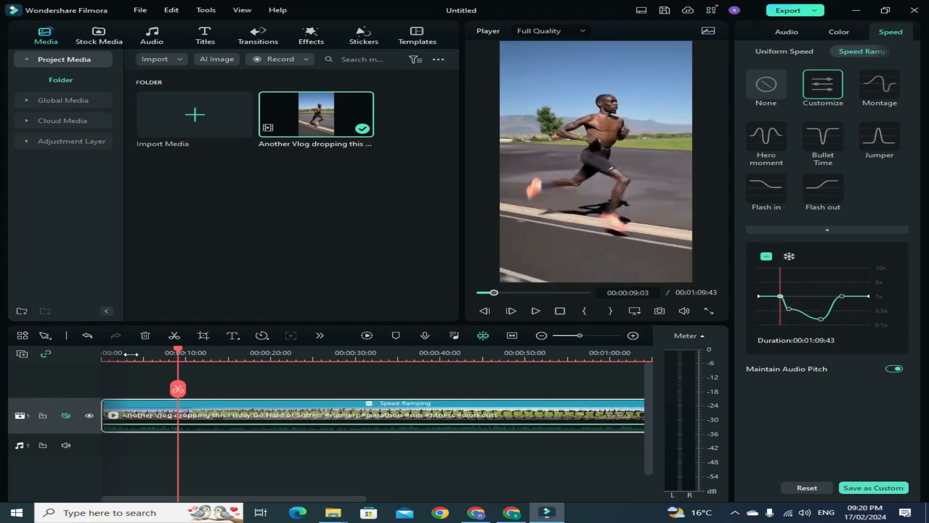
Preview the customized ramp from about 6 seconds through the slow-motion section until the speed is back at 1x
click(154, 354)
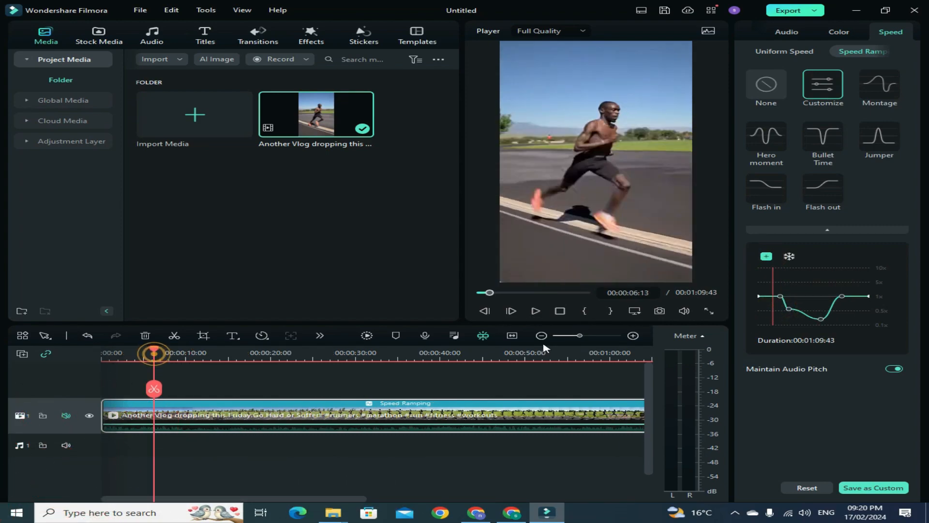
click(536, 311)
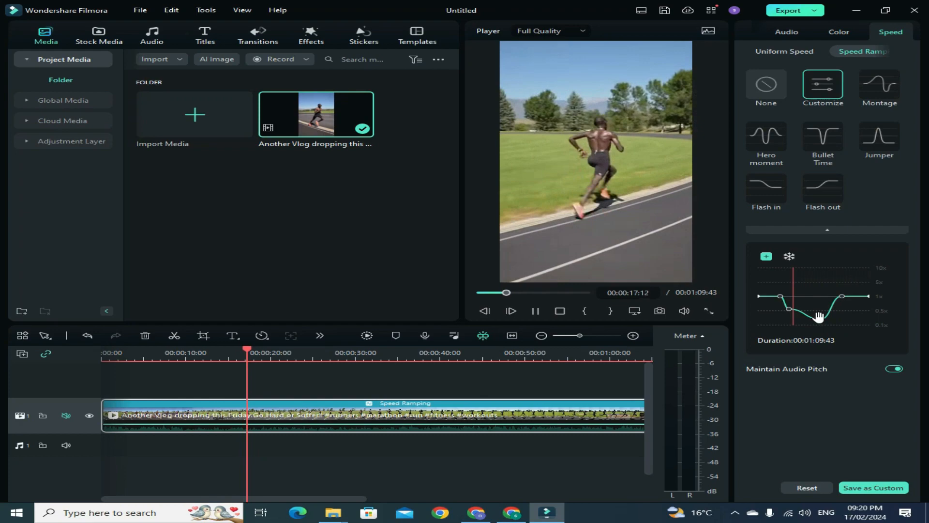
click(810, 299)
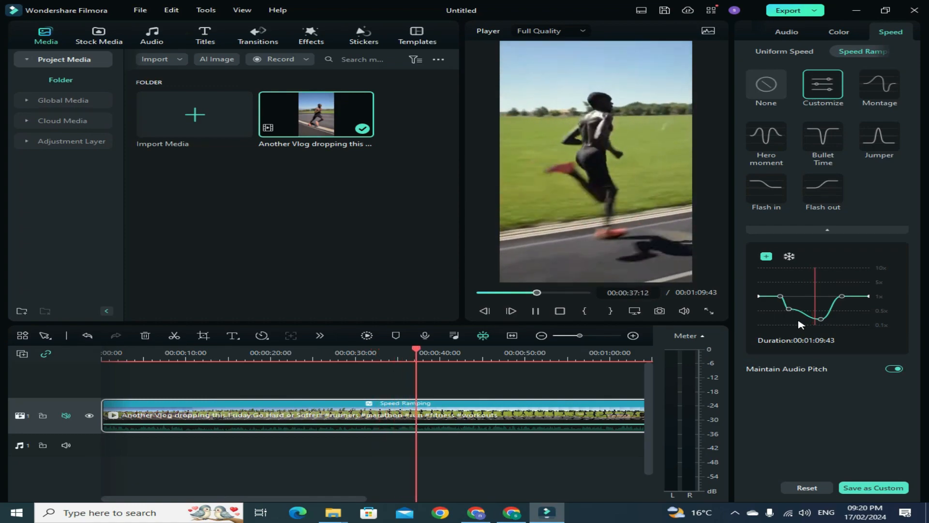
click(550, 293)
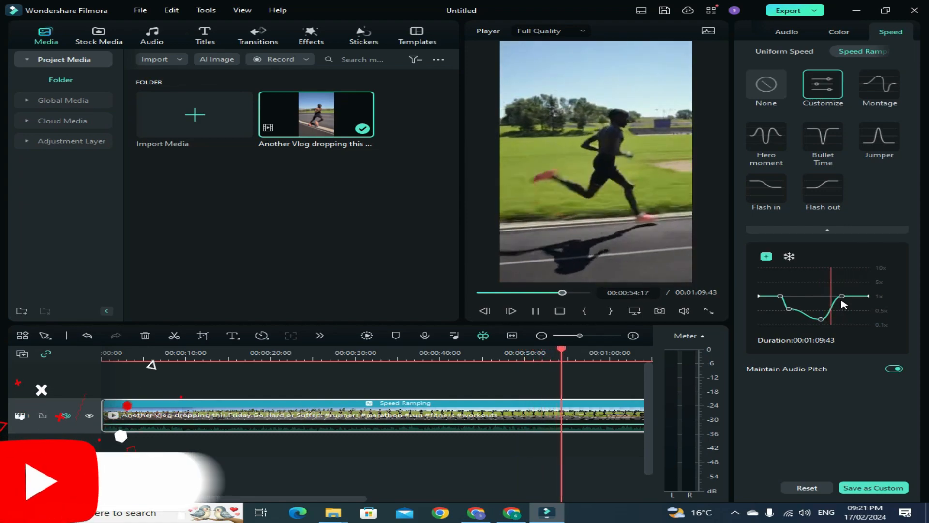
click(535, 311)
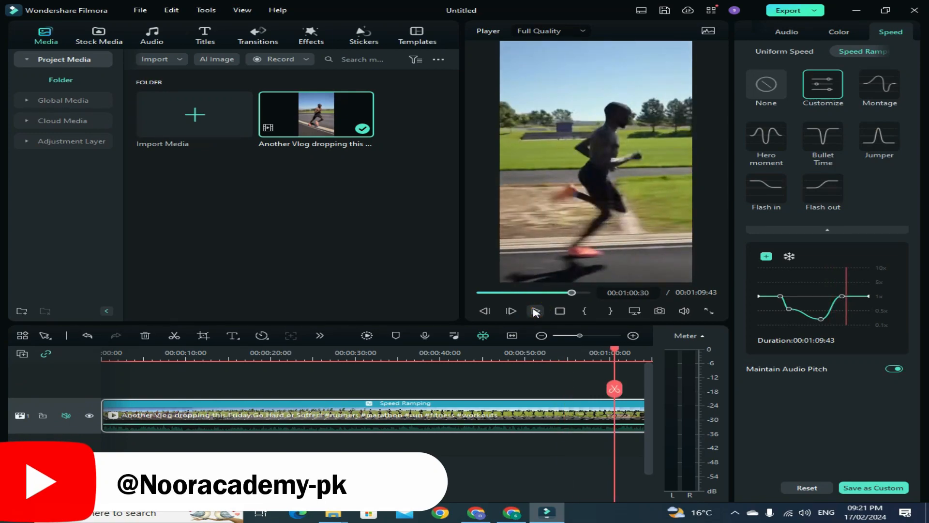